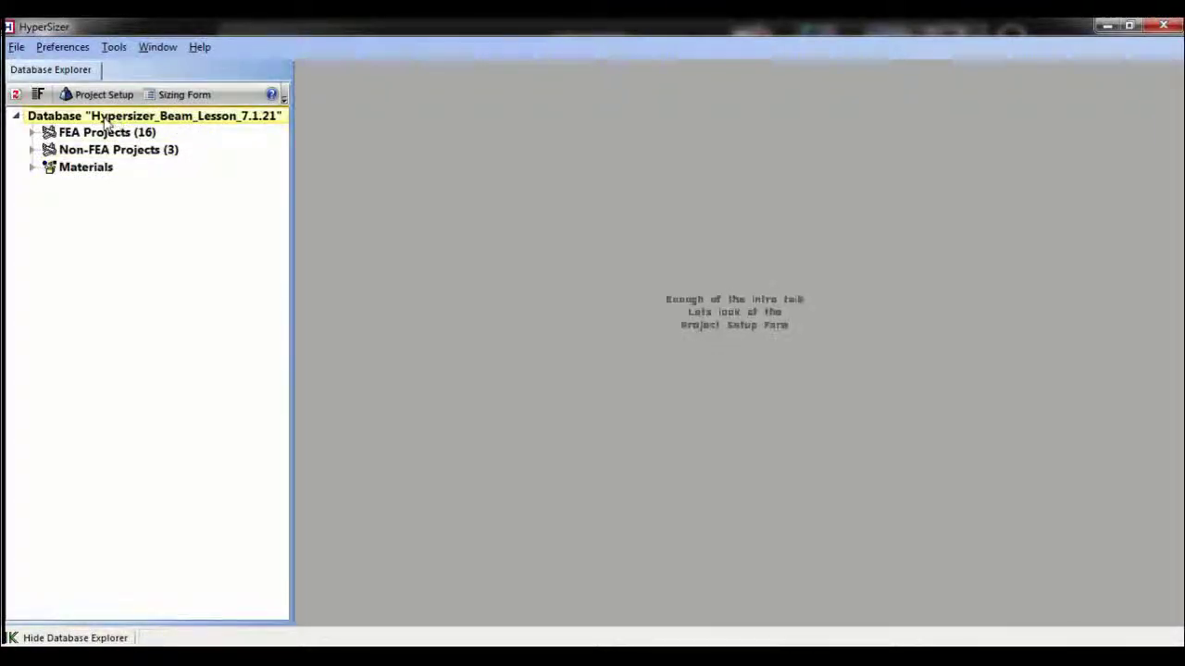
Step: Peek into the FEA Projects and Non-FEA Projects lists, collapsing each again
click(33, 134)
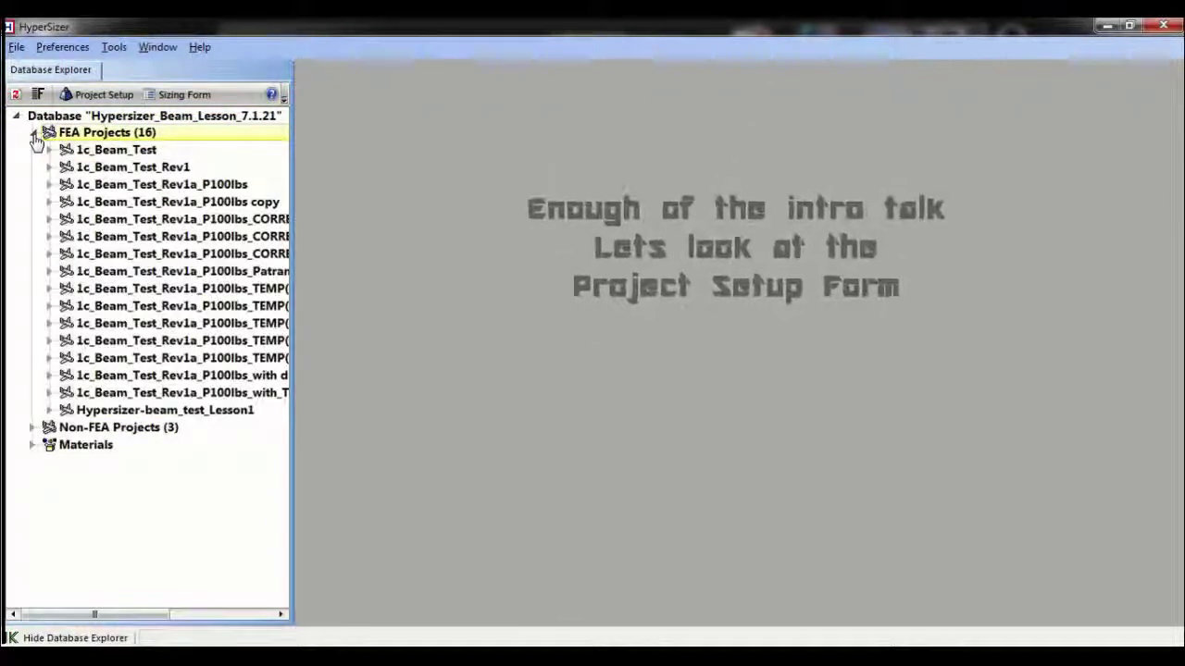
click(33, 134)
click(33, 150)
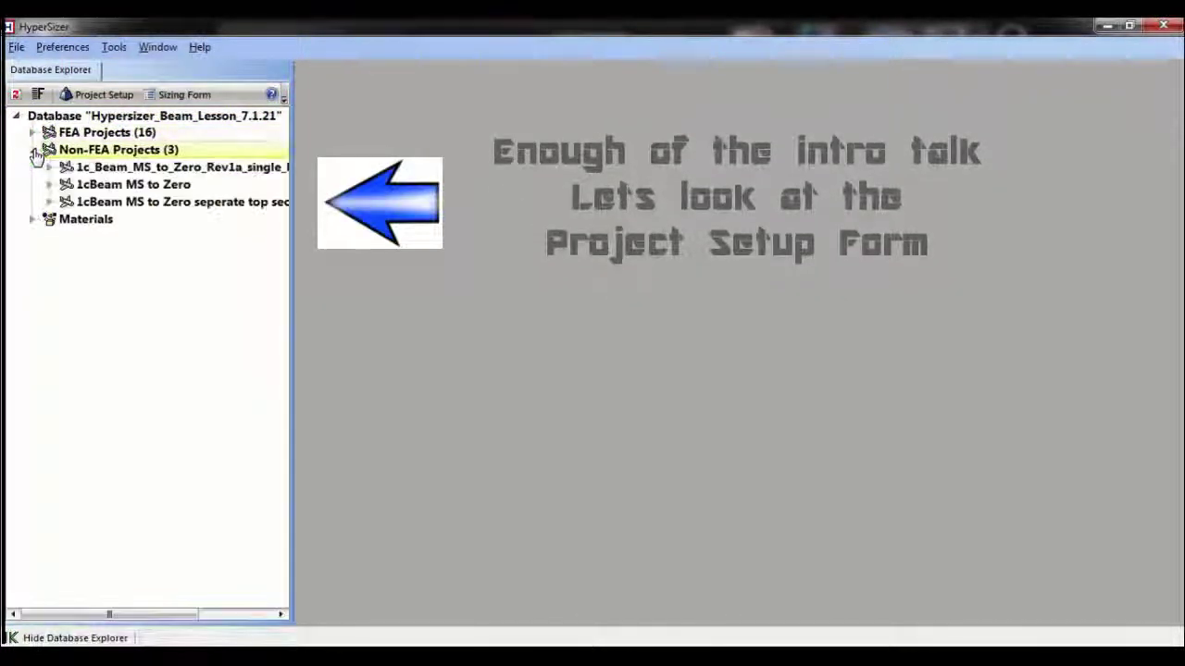
click(34, 150)
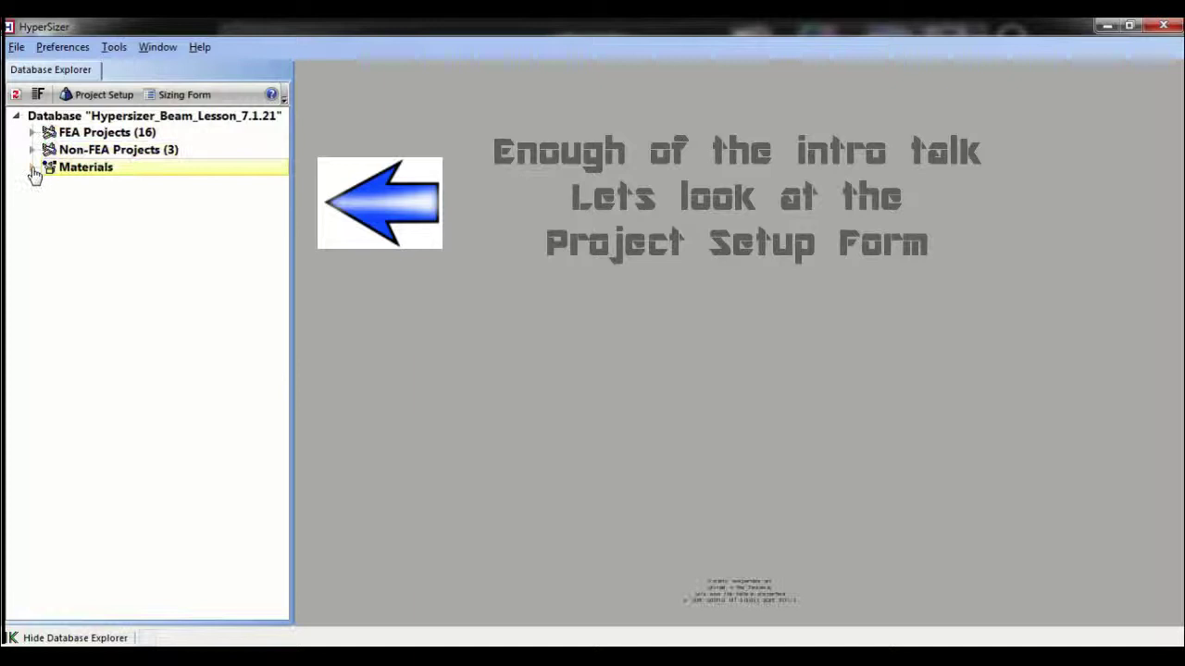
Step: Expand Materials > Isotropic > Aluminum and bring up the context menu for Al 2024-T3
click(32, 170)
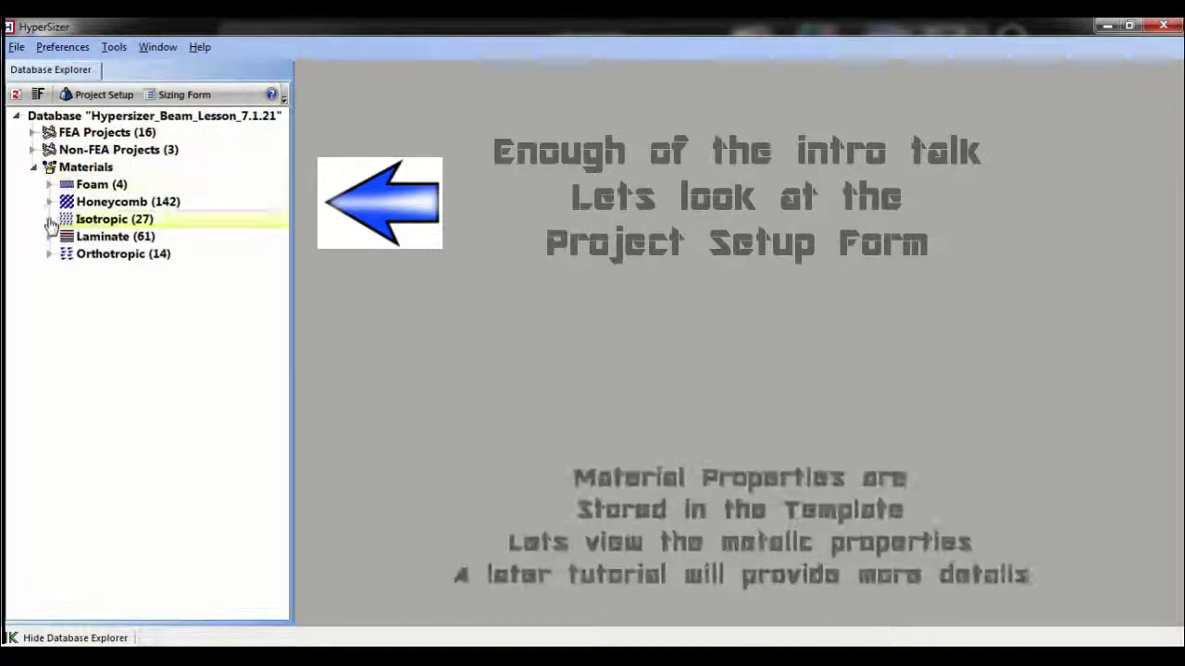
click(49, 220)
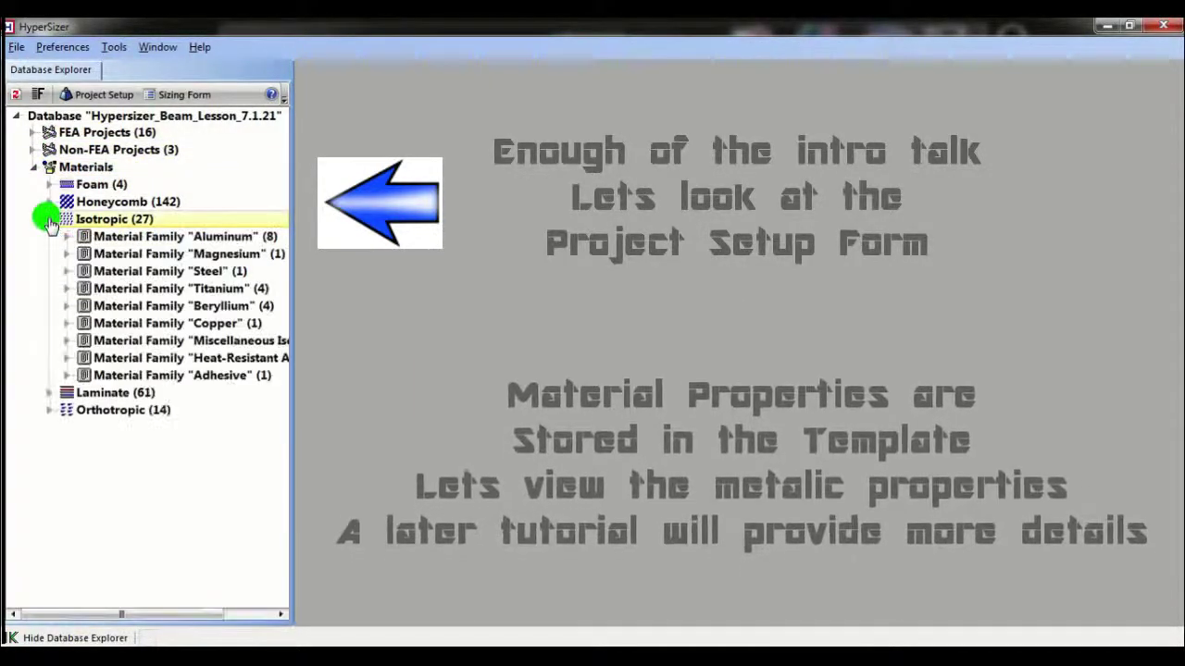
click(67, 237)
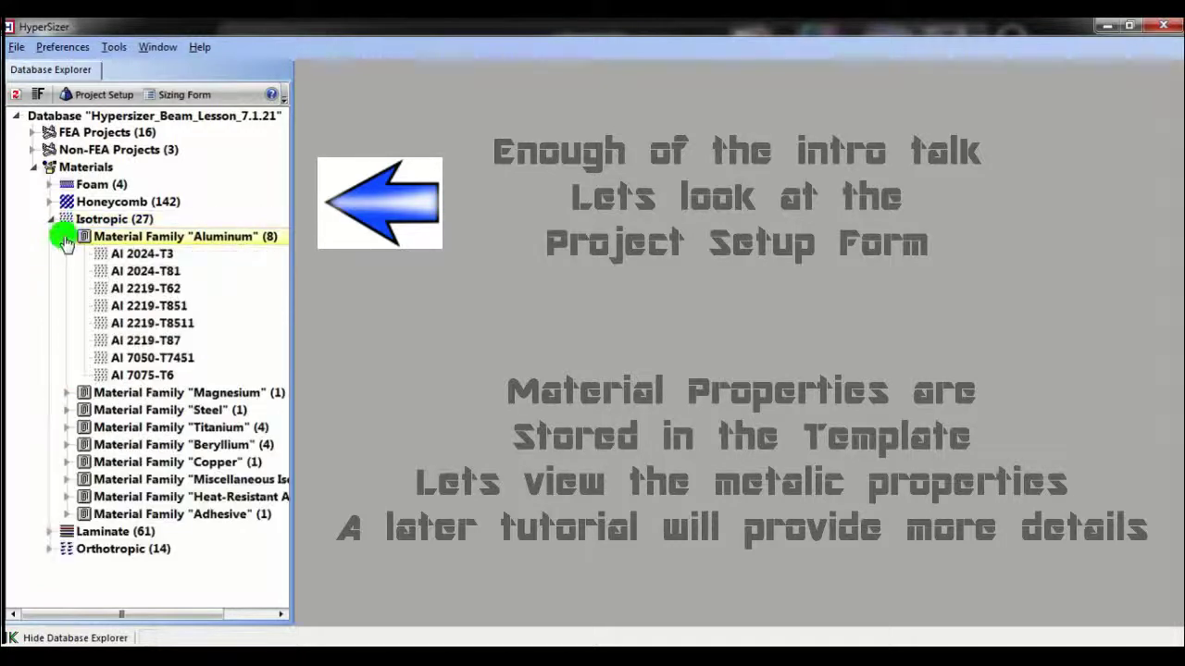
click(129, 254)
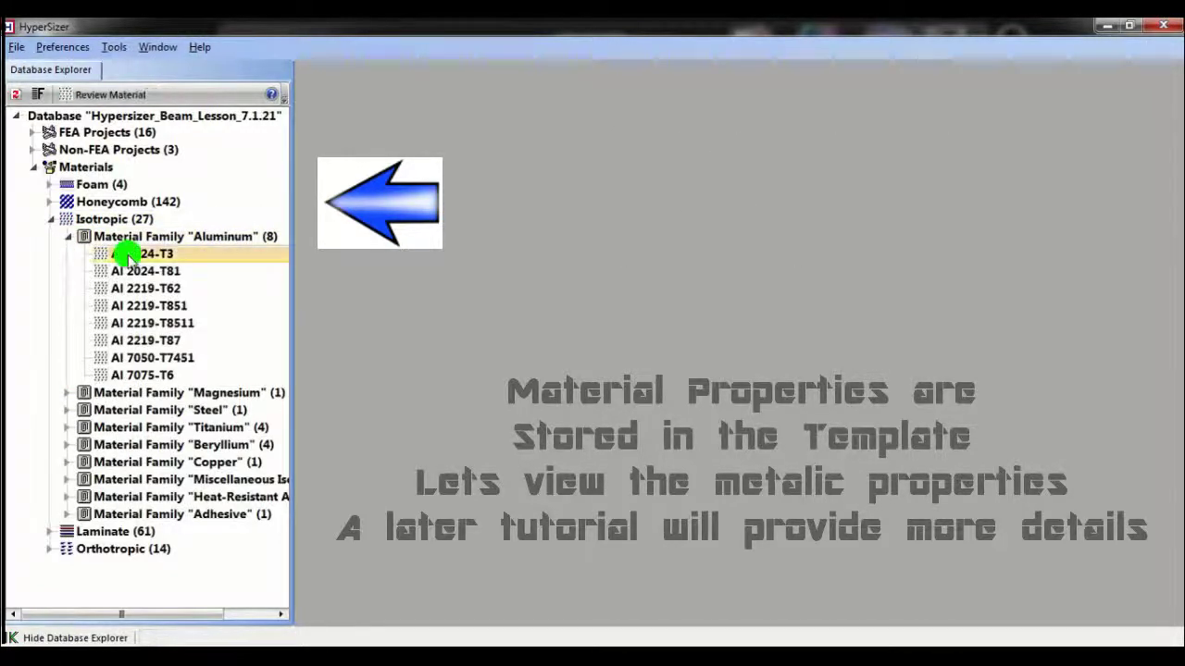
right_click(130, 258)
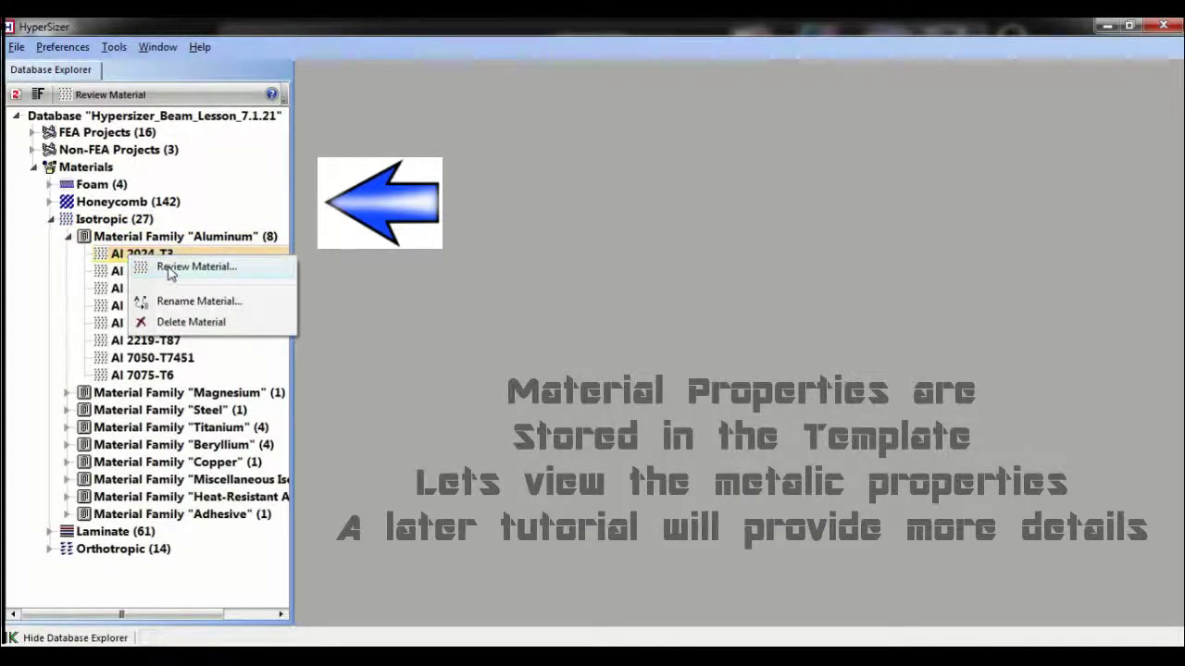
Step: Review Al 2024-T3's strain allowables, stock sizes, bearing allowables and thermal properties, then close the window
click(171, 268)
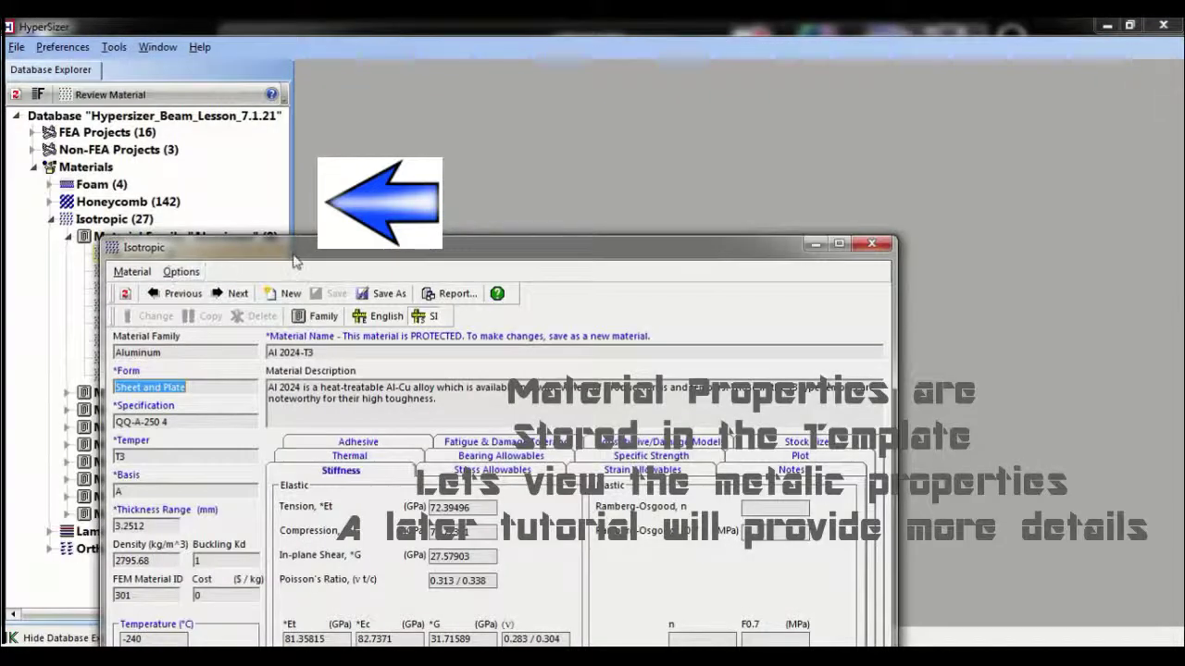
drag(292, 252, 504, 108)
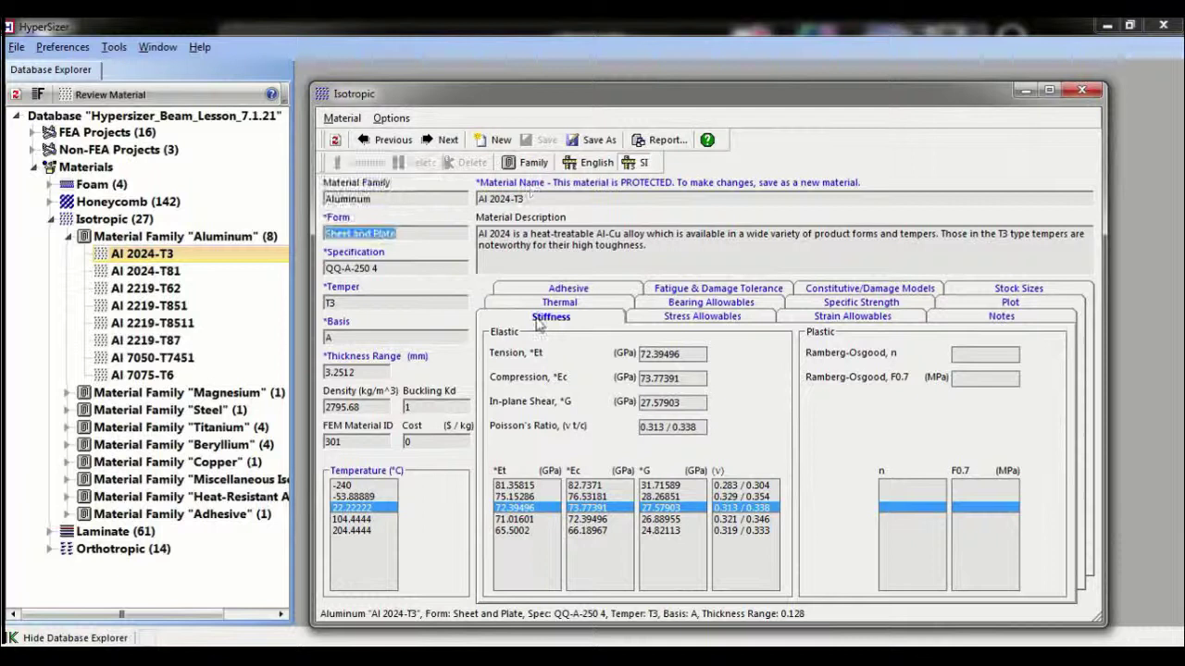
click(654, 320)
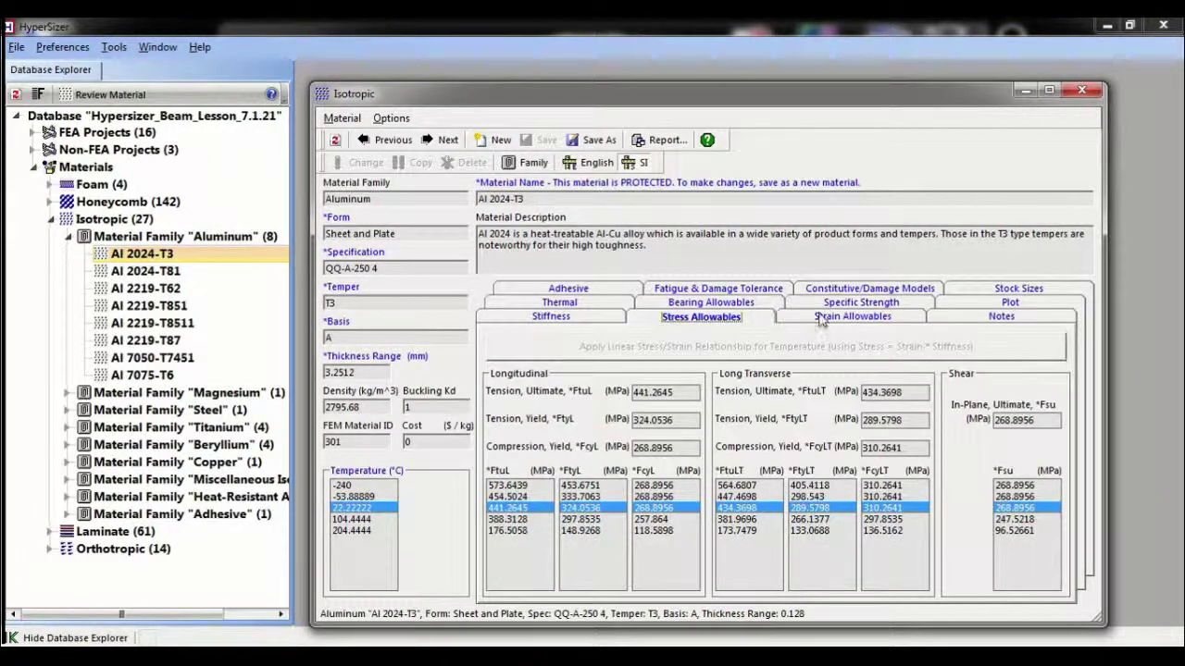
click(983, 291)
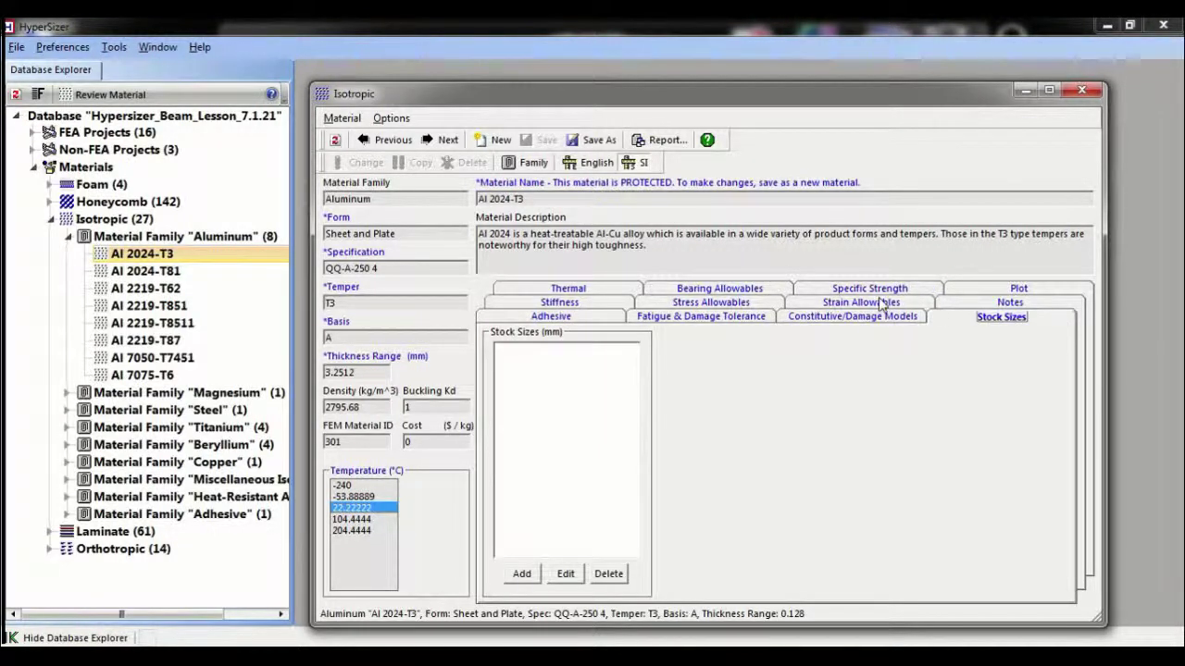
click(752, 290)
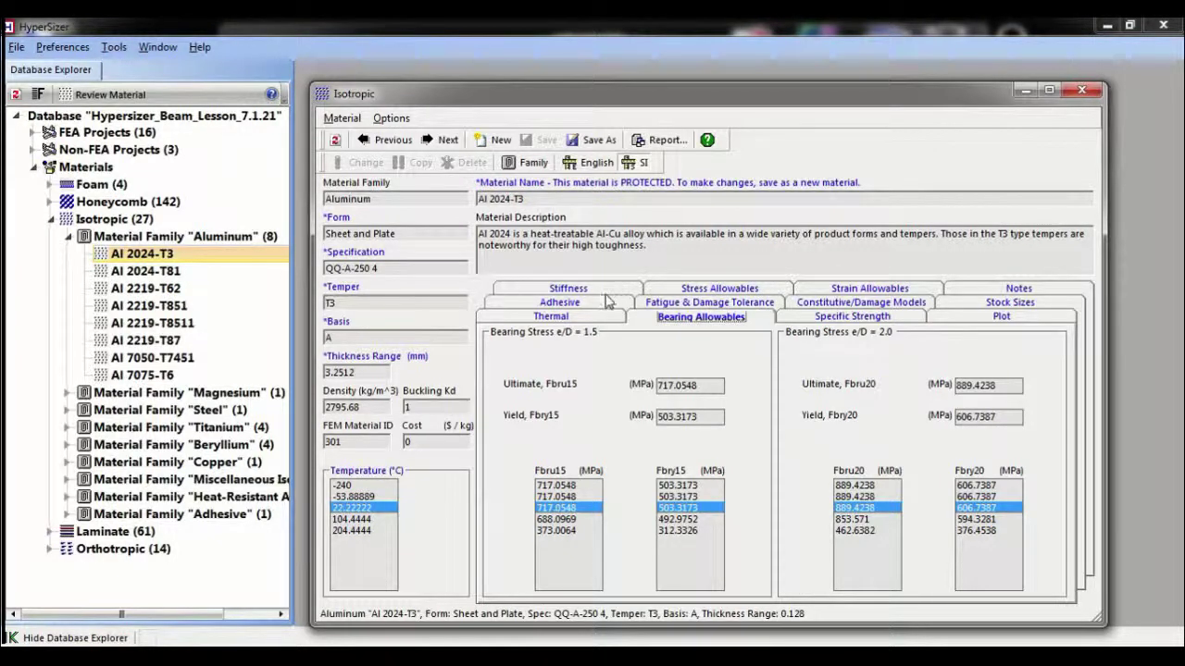
click(593, 320)
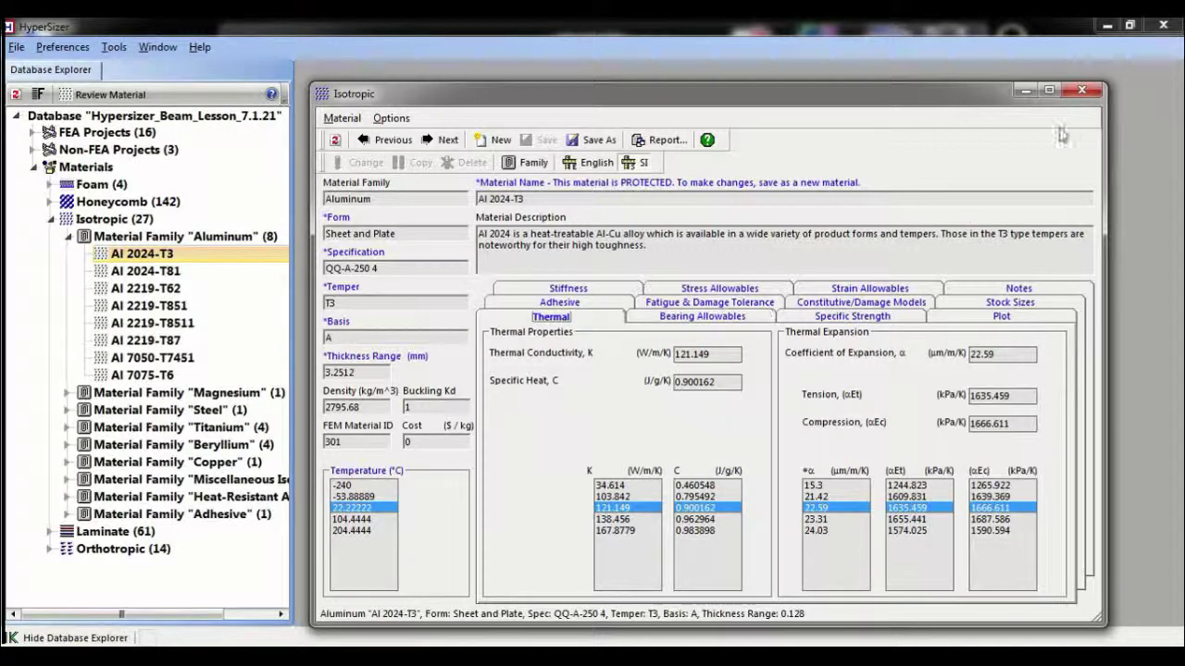
click(1081, 90)
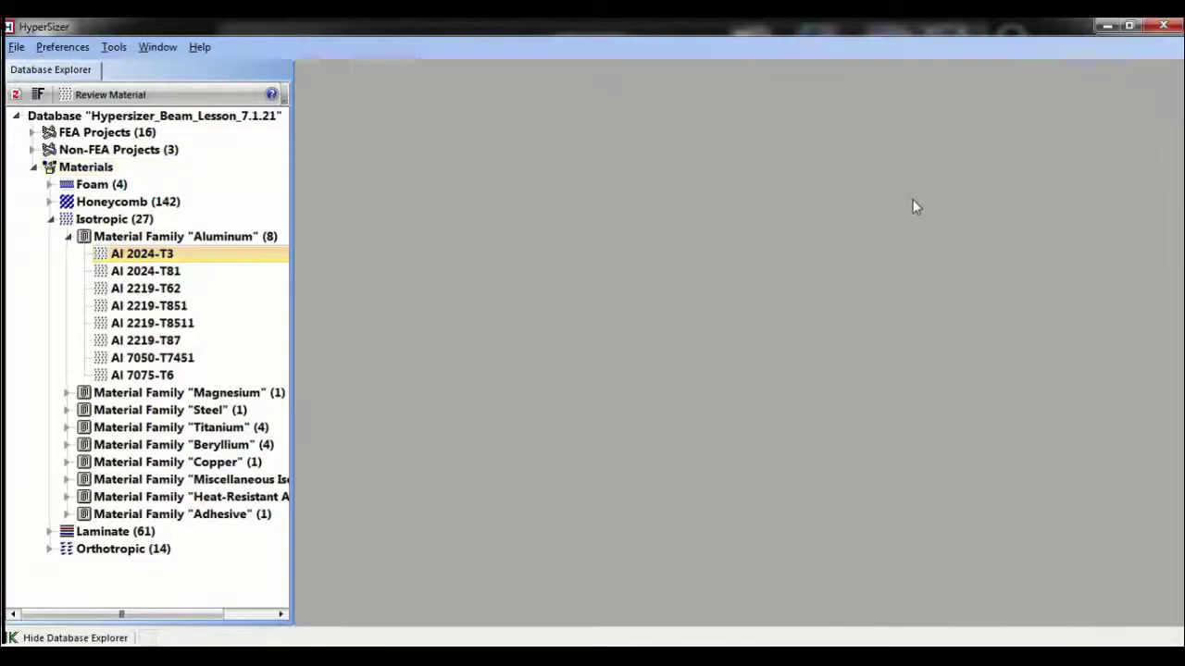
Step: Collapse Materials, expand FEA Projects and bring up the menu for 1c_Beam_Test_Rev1a_P100lbs copy
click(37, 169)
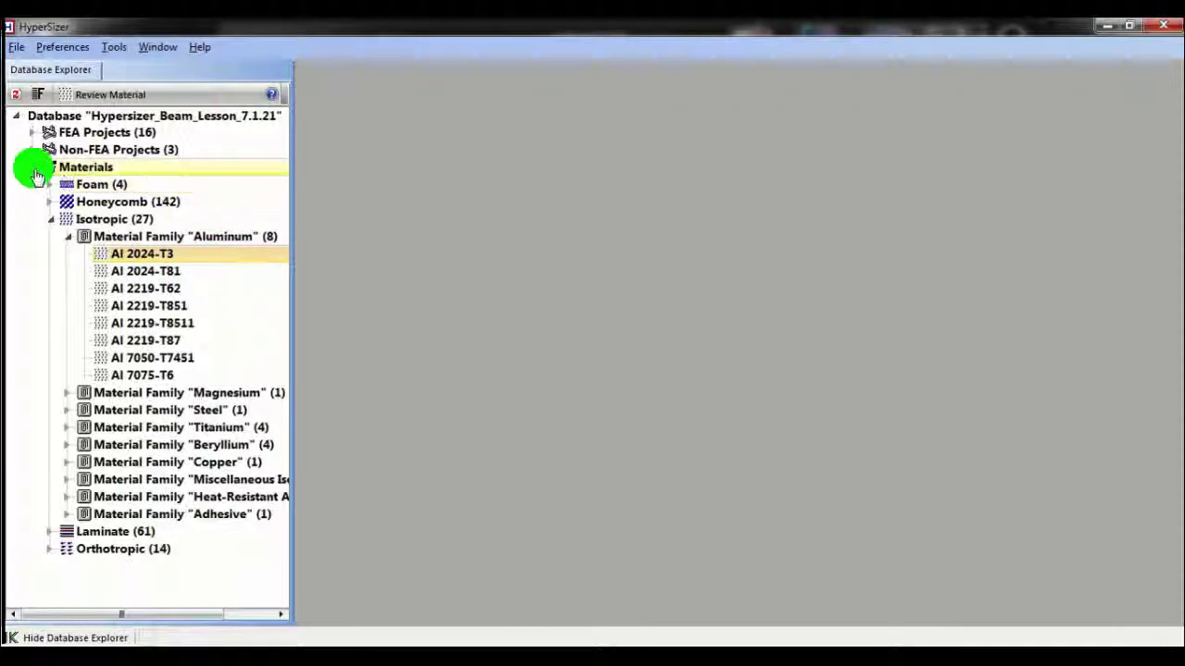
click(34, 135)
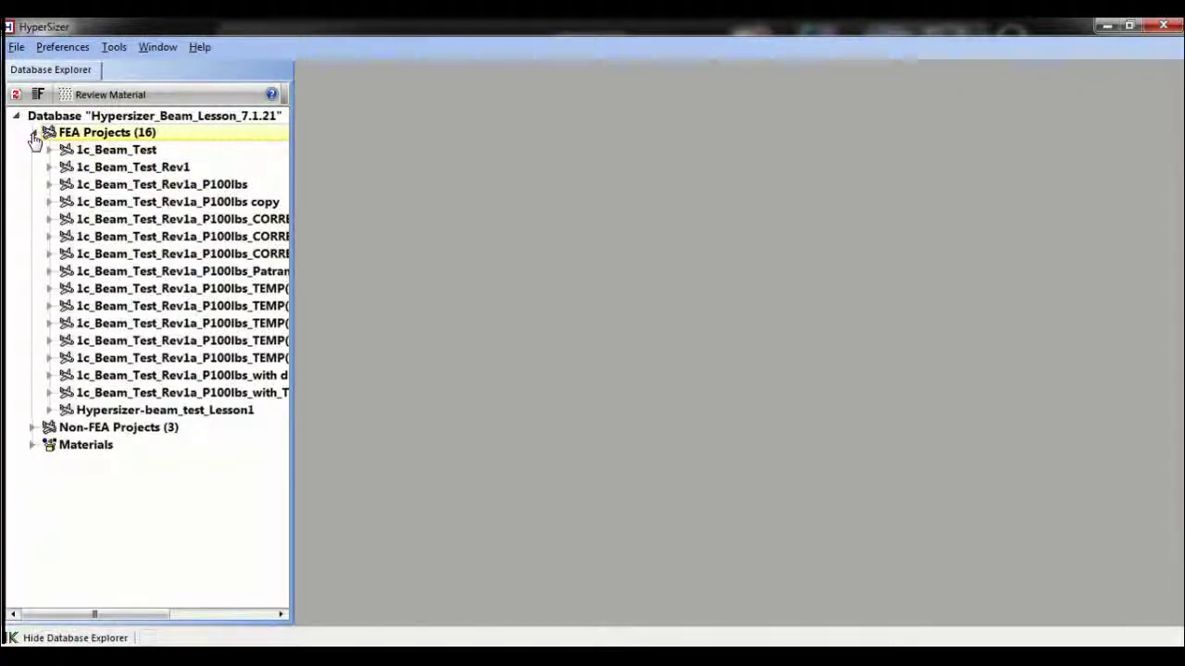
click(139, 202)
right_click(167, 204)
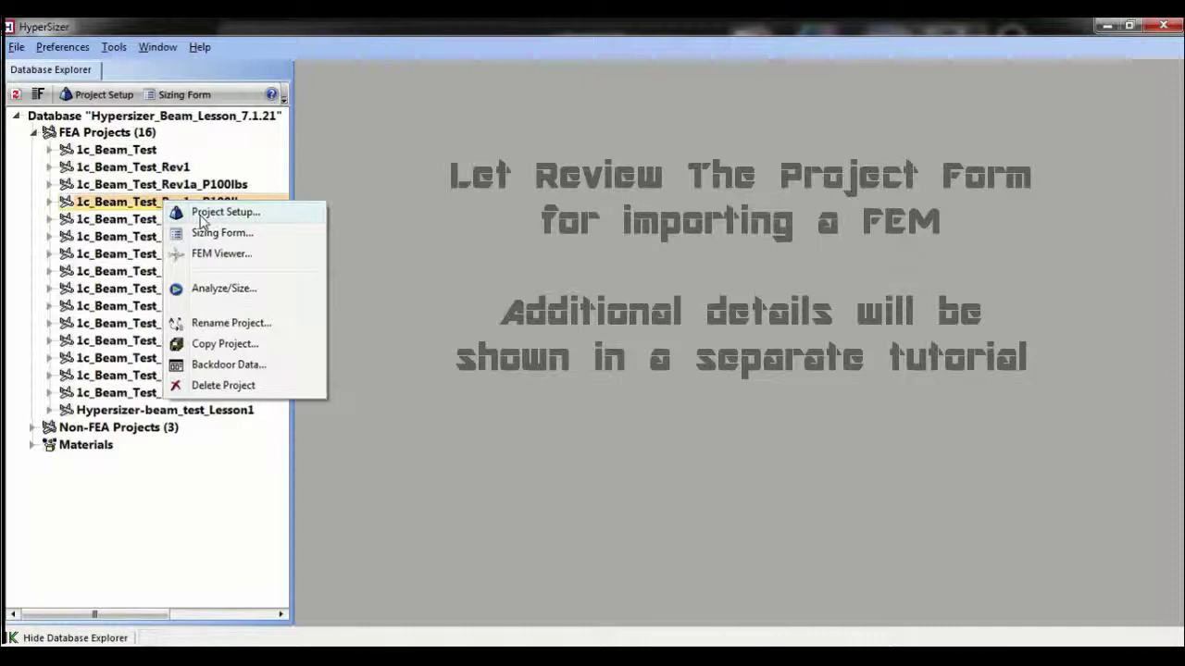
Step: Open Project Setup for 1c_Beam_Test_Rev1a_P100lbs copy and move the form up into view
click(213, 212)
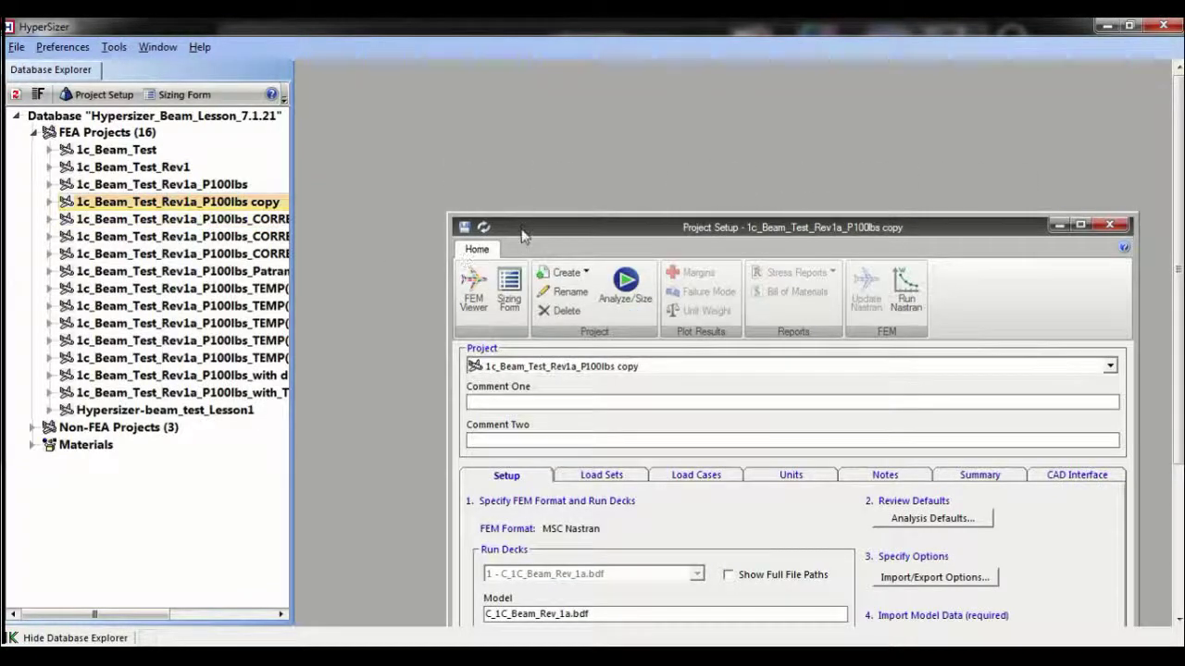
drag(544, 234, 400, 74)
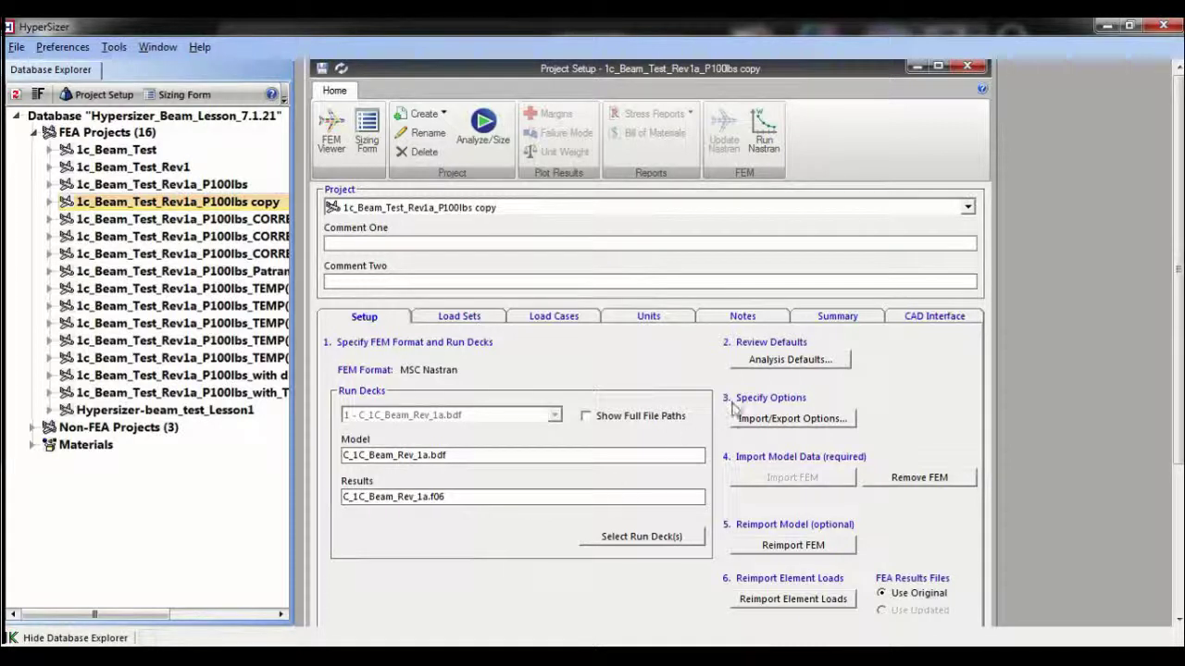
click(772, 361)
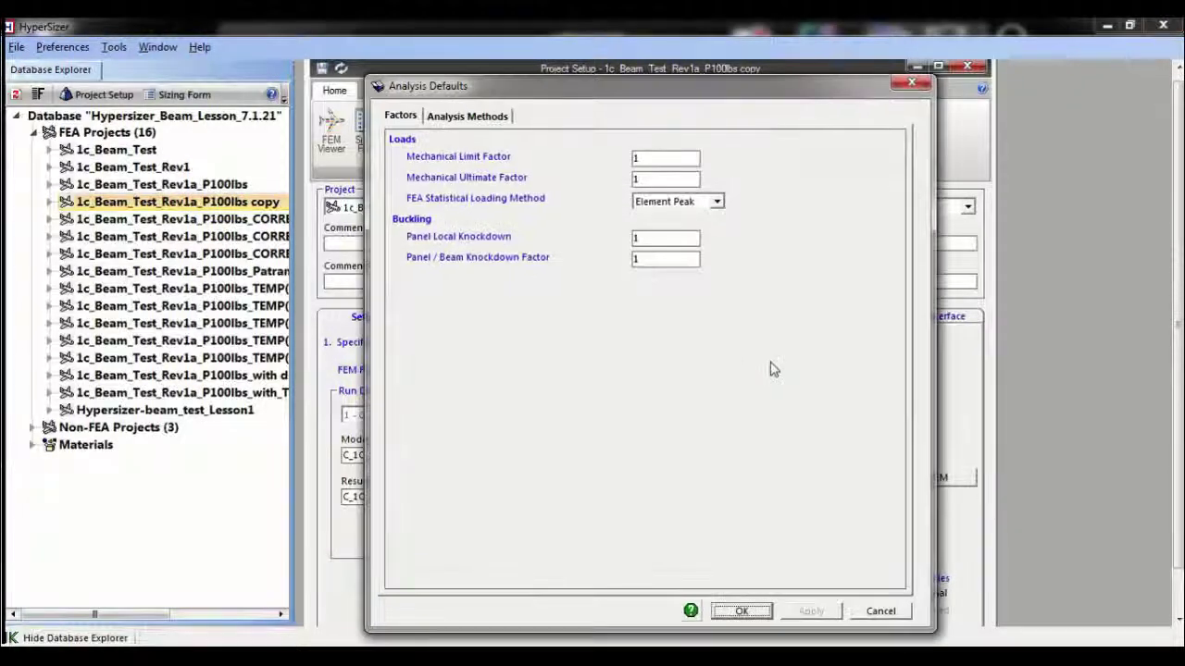
click(488, 119)
click(401, 116)
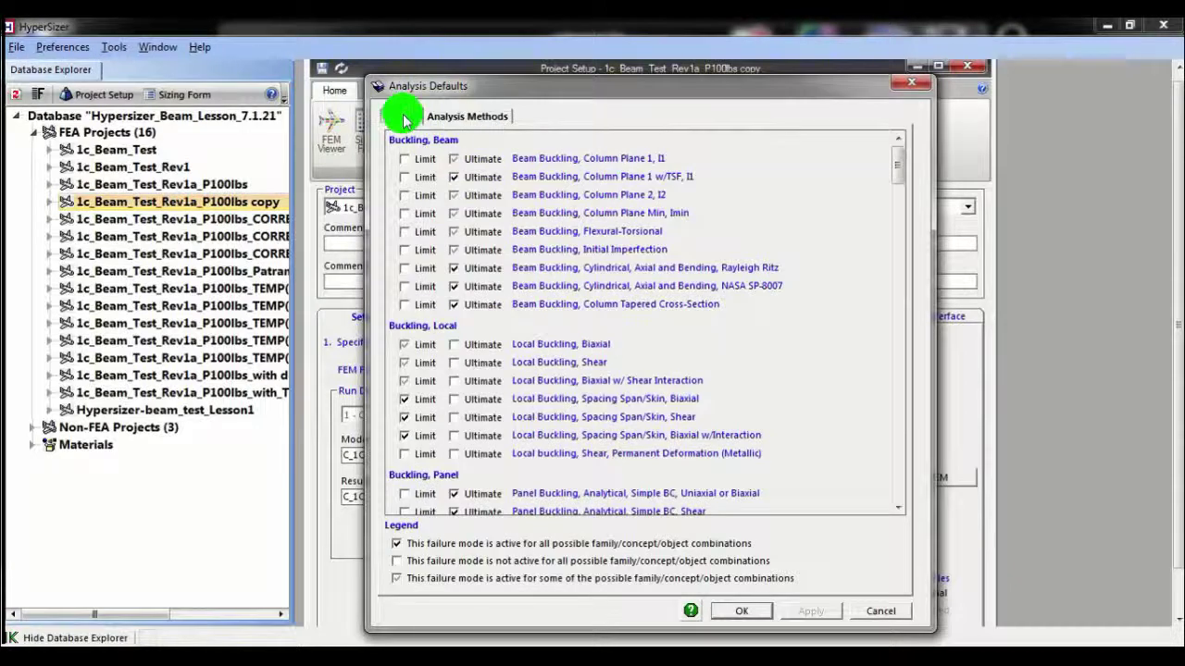
click(742, 611)
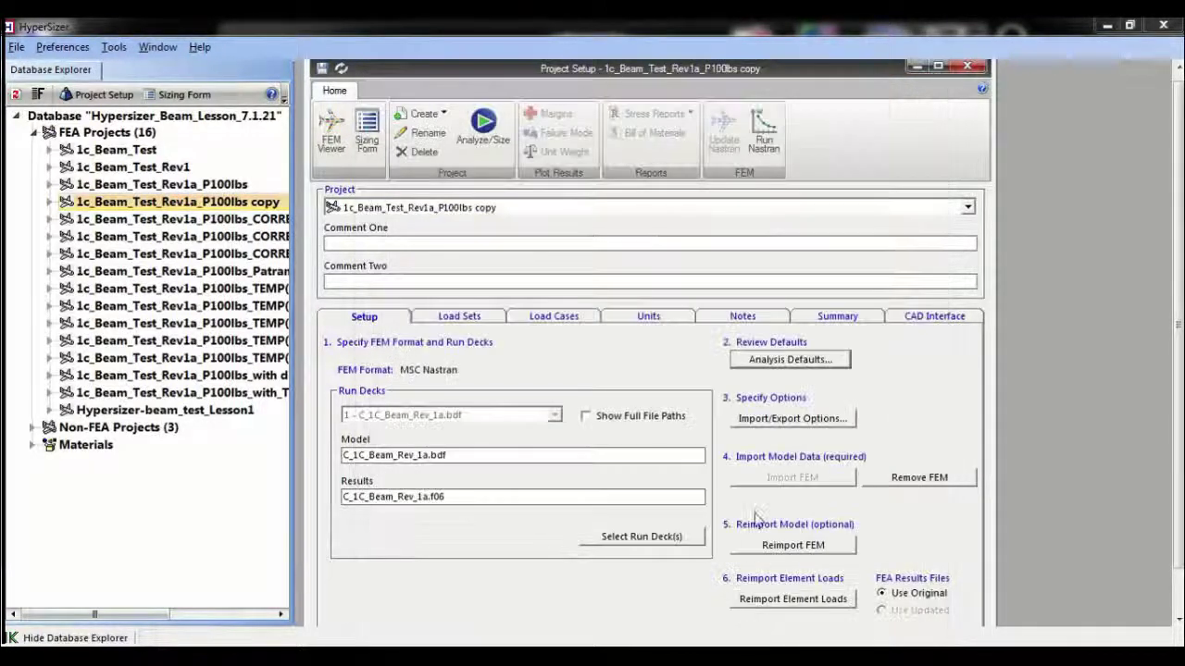
click(766, 420)
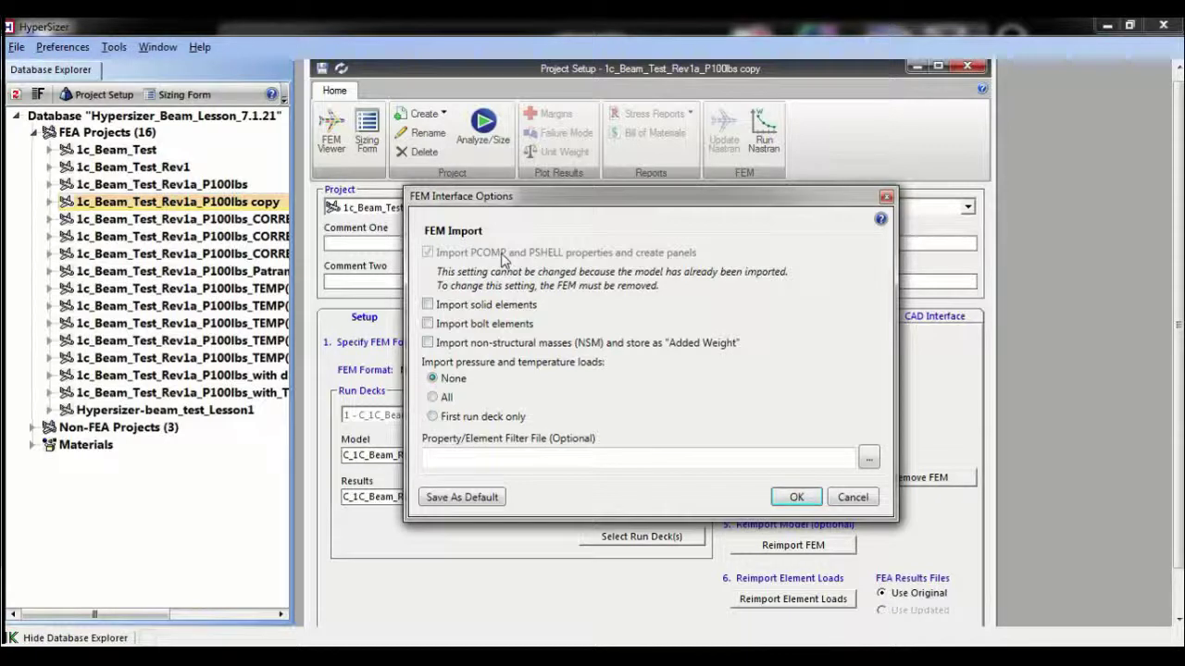
click(791, 499)
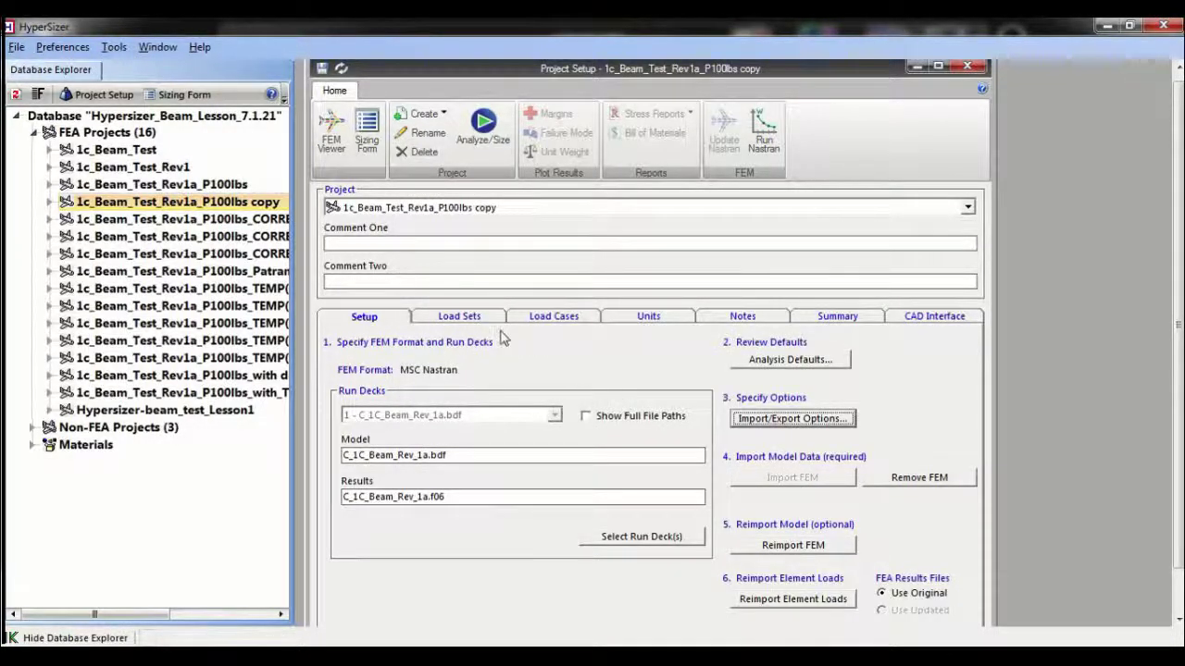
Step: Browse the Load Sets, Load Cases, Units and Notes pages, finishing on the Summary page
click(480, 319)
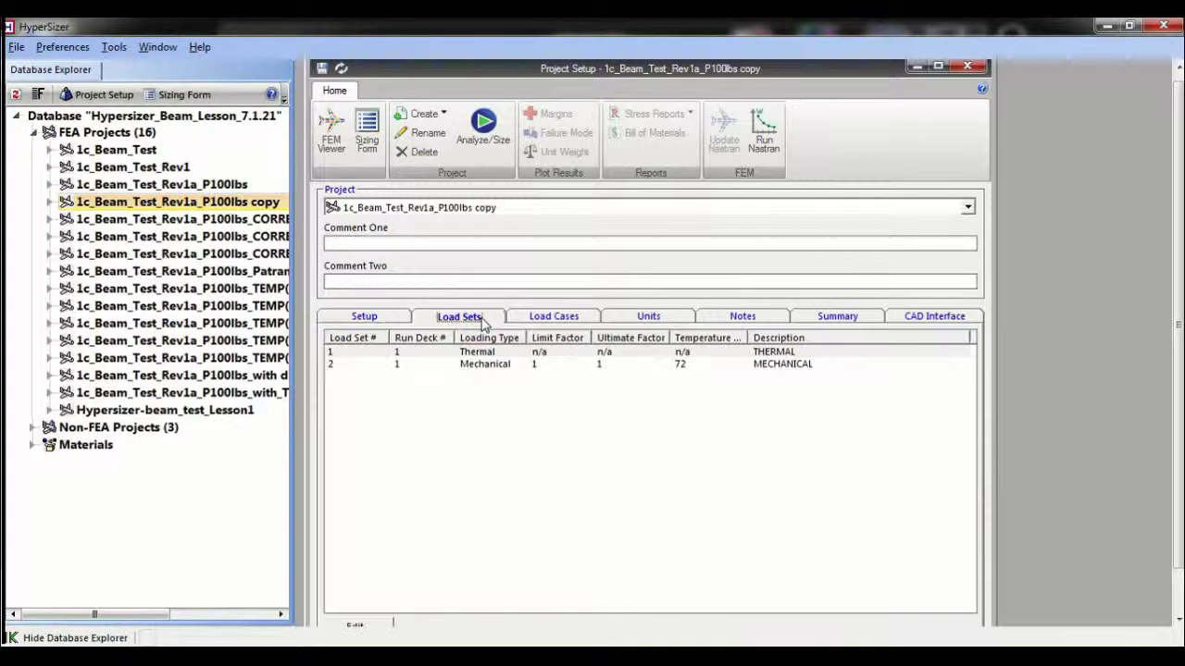
click(543, 318)
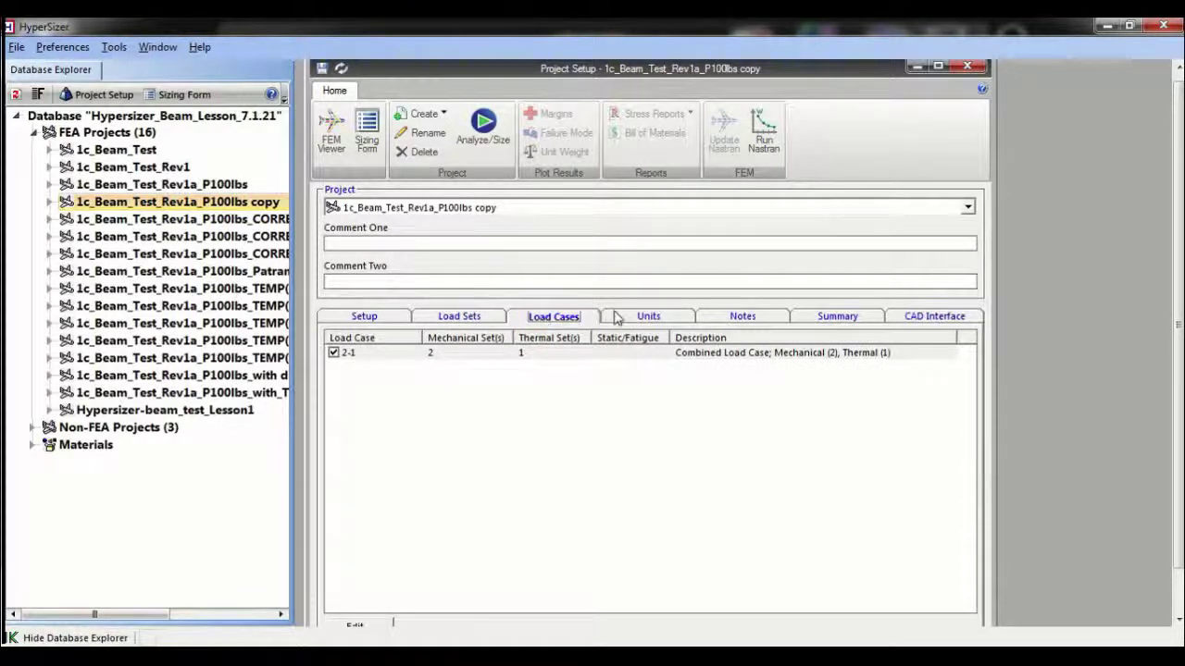
click(642, 318)
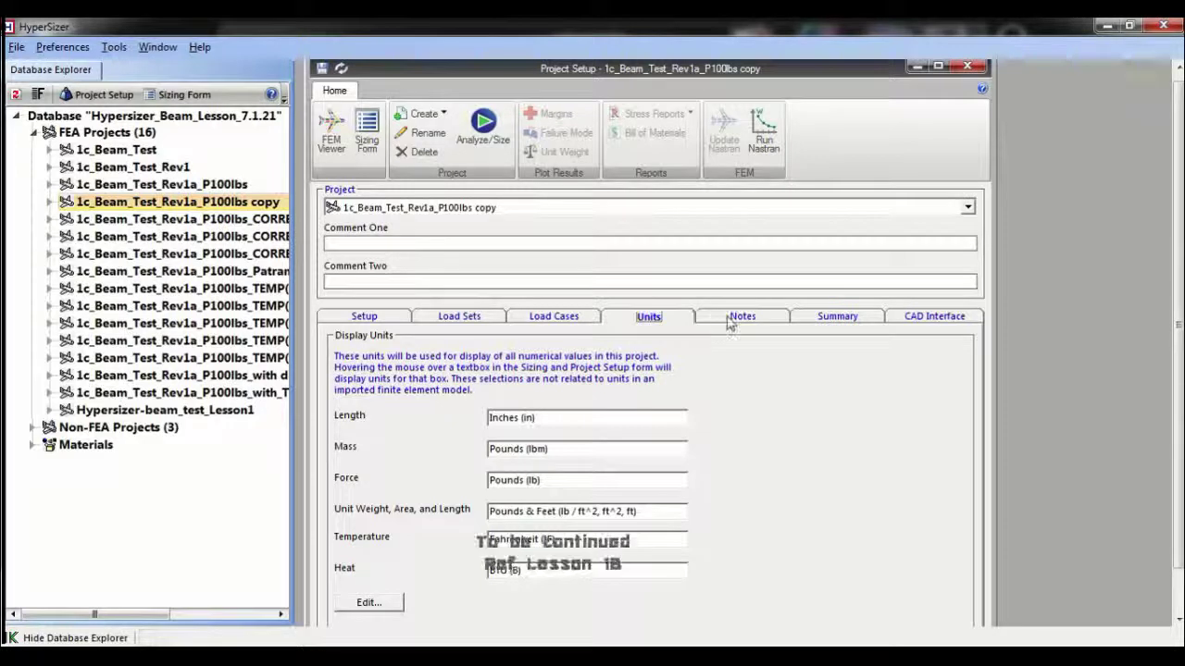
click(735, 320)
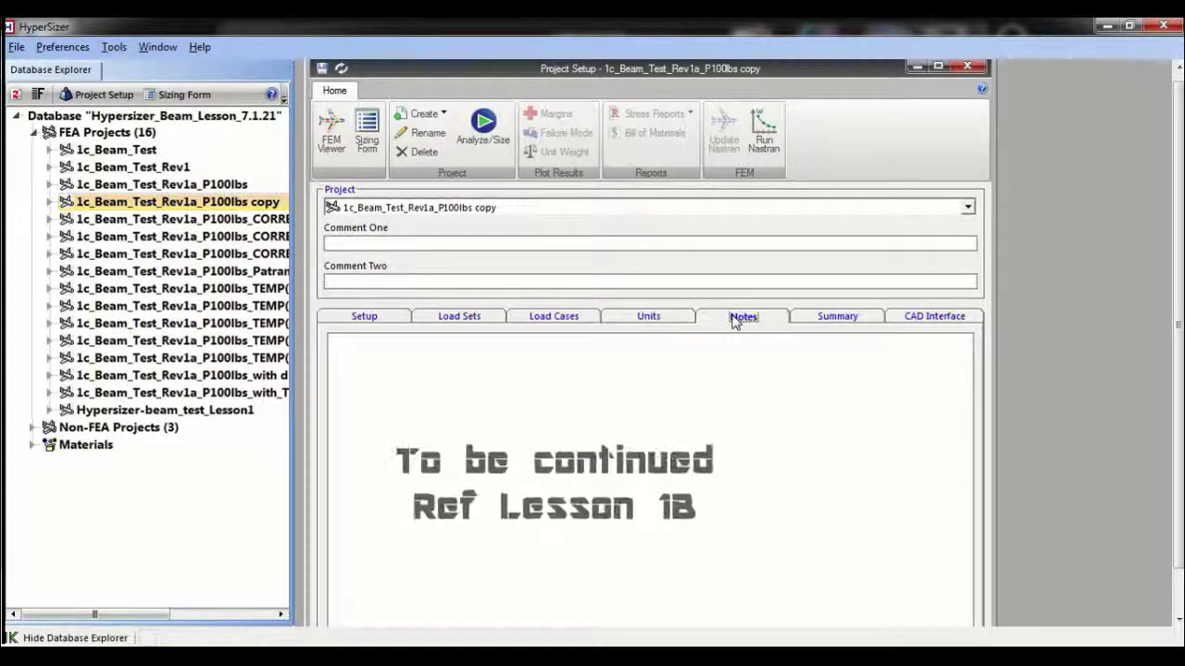
click(838, 317)
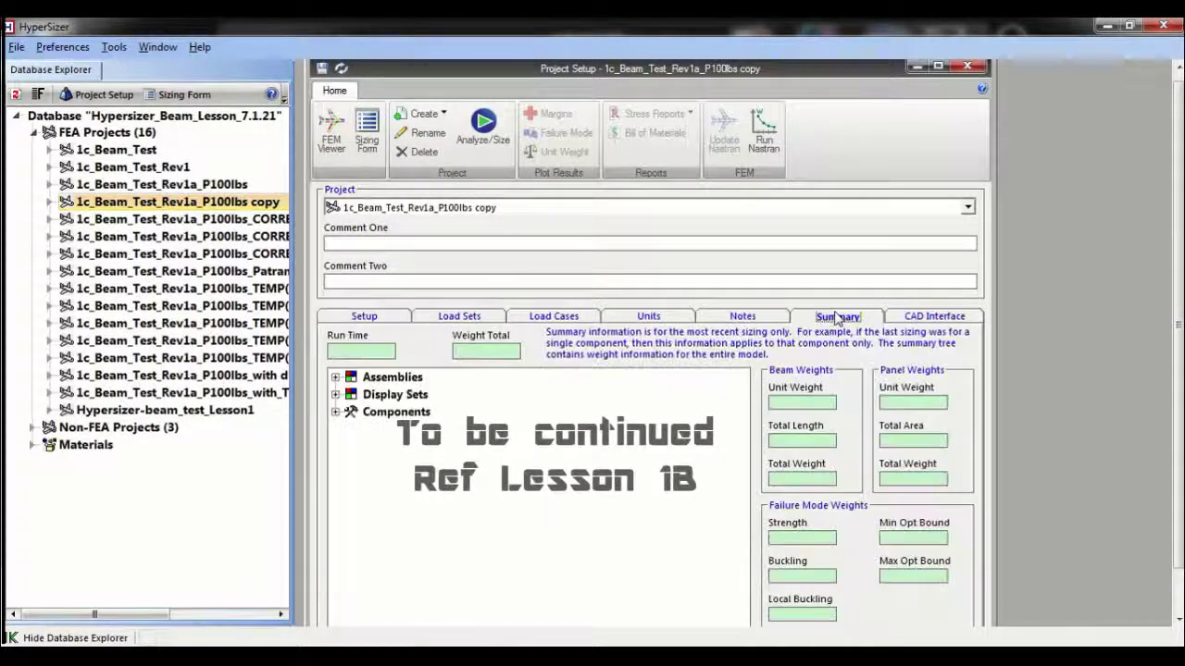